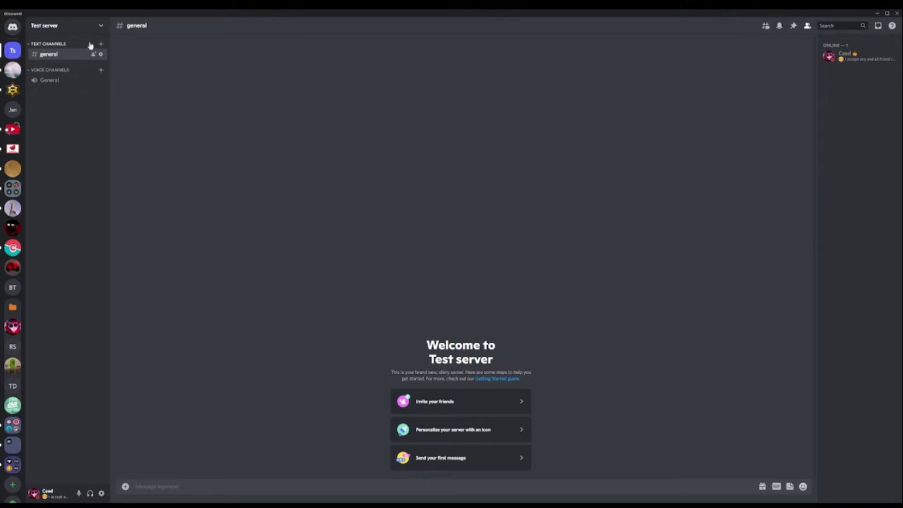
Step: Create a text channel named message-logs in the Staff category
{"action": "right_click", "coordinate": [48, 105]}
{"action": "left_click", "coordinate": [100, 95]}
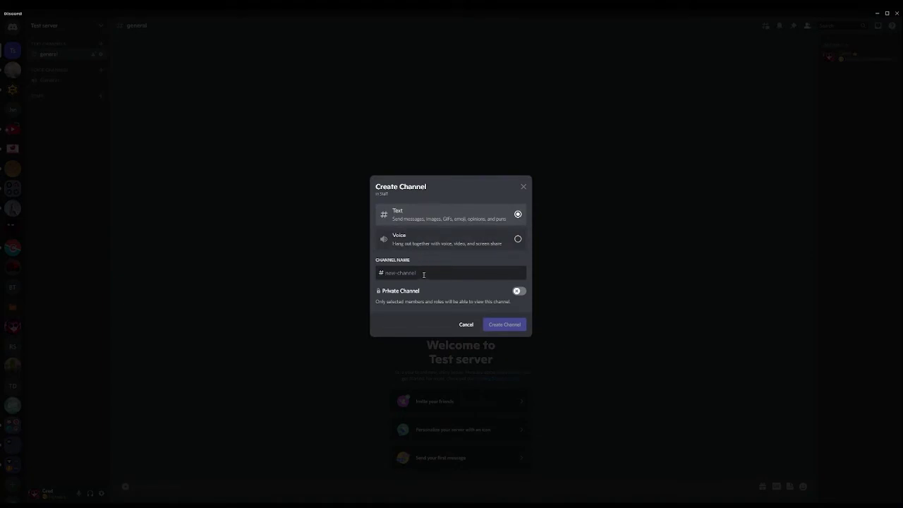
{"action": "type", "text": "message-"}
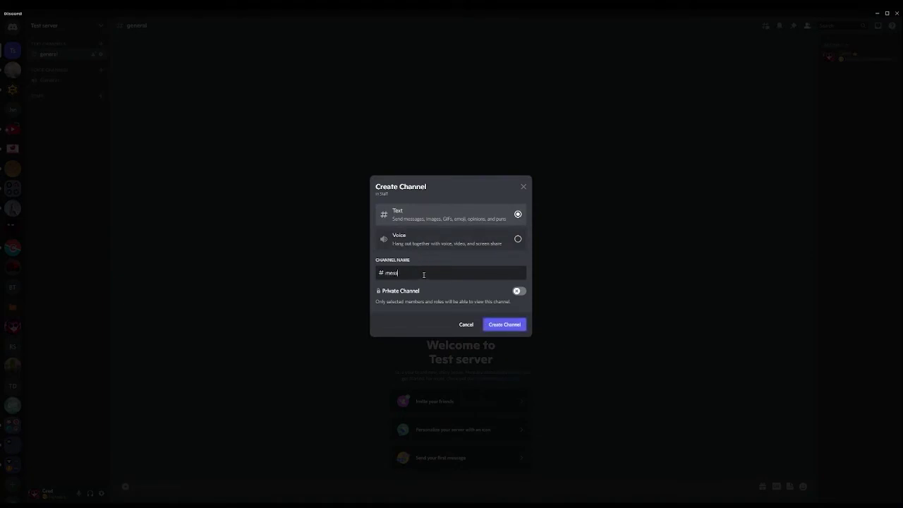
{"action": "type", "text": "logs"}
{"action": "key", "text": "Return"}
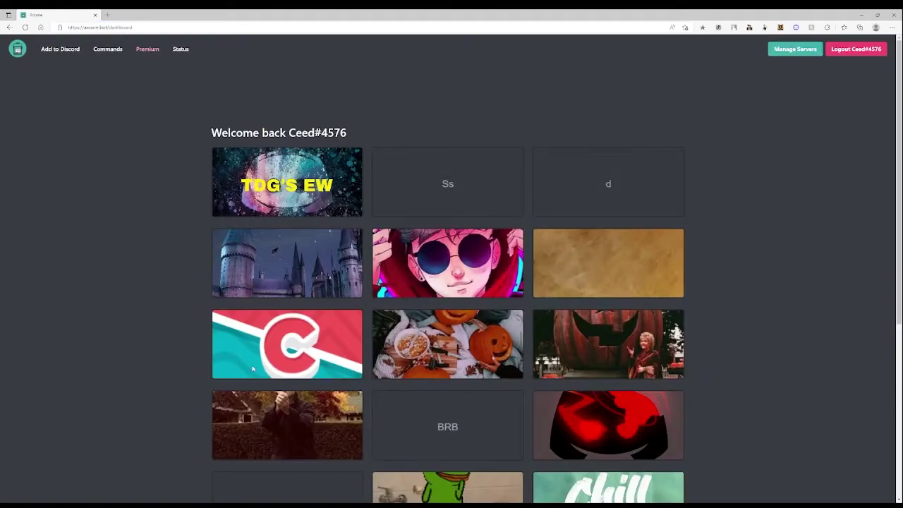
Step: Scroll through the Arcane dashboard's server tiles to find Test server
{"action": "scroll", "coordinate": [137, 176], "scroll_direction": "down", "scroll_amount": 1}
{"action": "scroll", "coordinate": [137, 176], "scroll_direction": "down", "scroll_amount": 3}
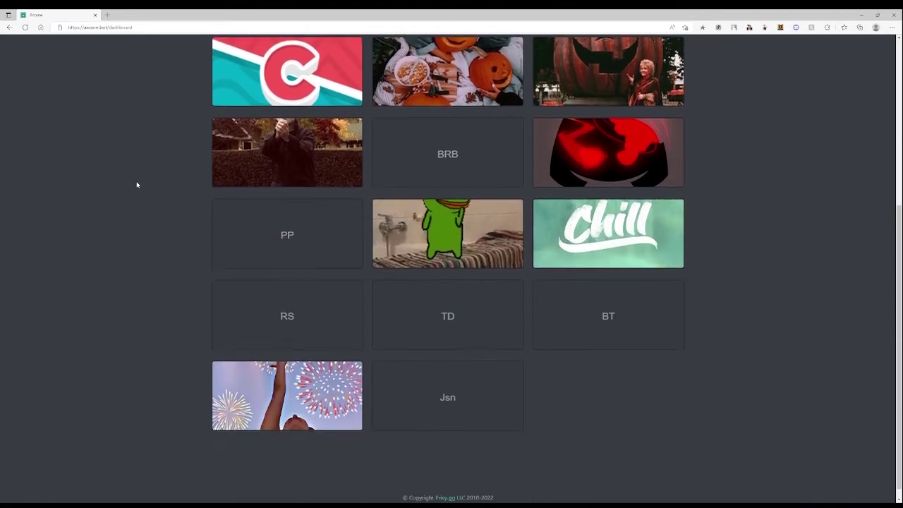
{"action": "scroll", "coordinate": [177, 240], "scroll_direction": "up", "scroll_amount": 5}
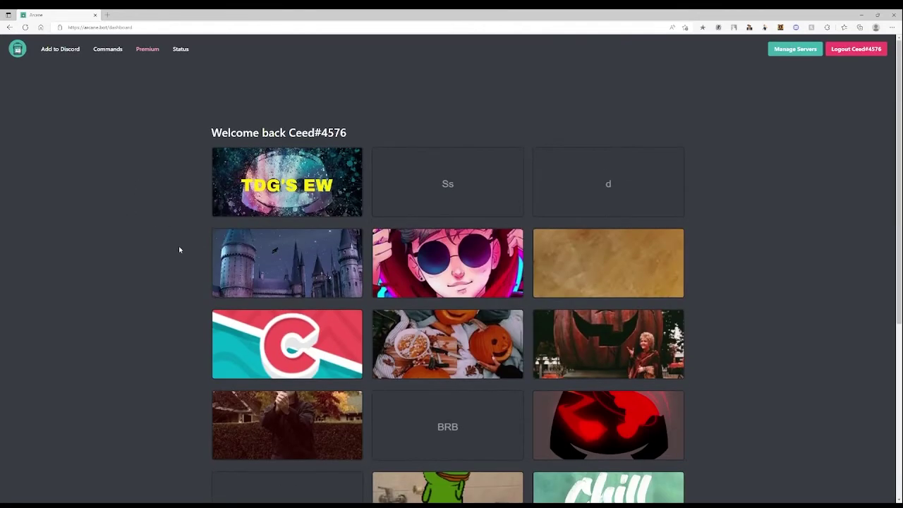
{"action": "scroll", "coordinate": [173, 210], "scroll_direction": "down", "scroll_amount": 3}
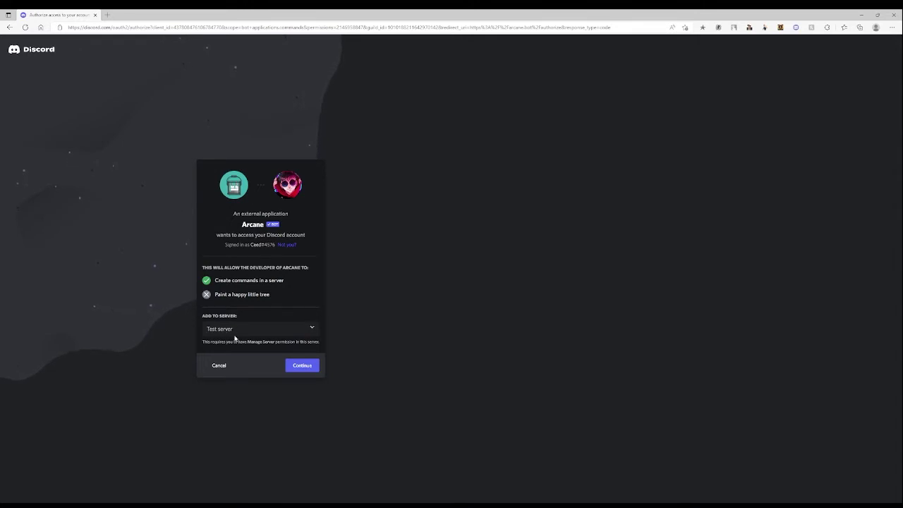
Step: Authorize Arcane with its listed permissions for Test server and pass the hCaptcha check
{"action": "left_click", "coordinate": [297, 366]}
{"action": "scroll", "coordinate": [287, 222], "scroll_direction": "down", "scroll_amount": 2}
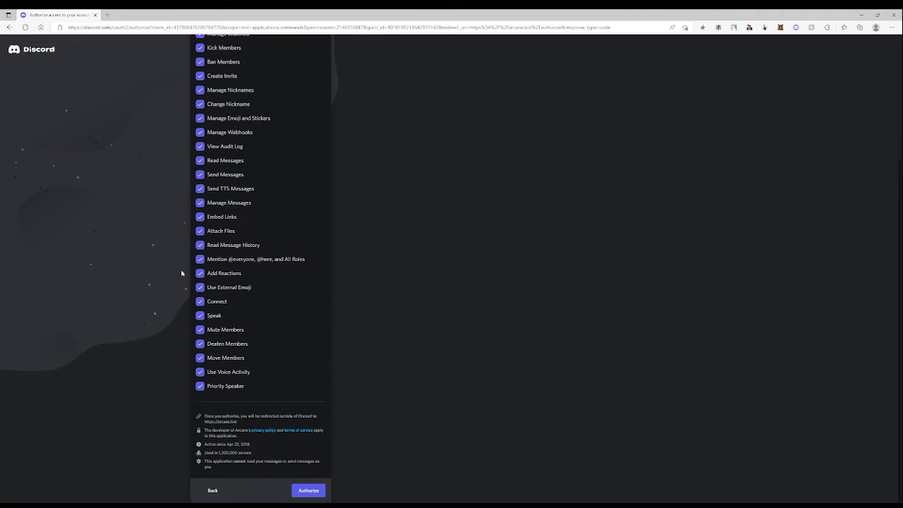
{"action": "left_click", "coordinate": [308, 491]}
{"action": "left_click", "coordinate": [222, 323]}
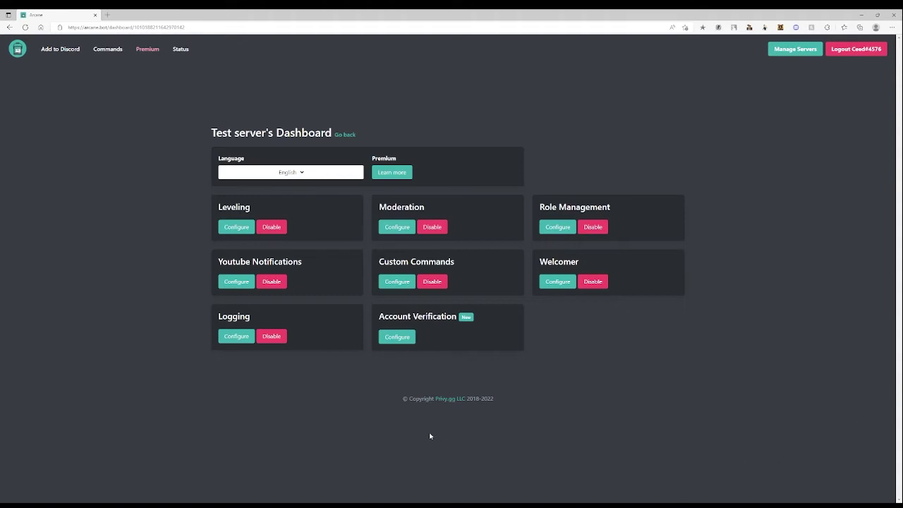
Step: Set #message-logs as the Logging module's channel, then go back to Test server's dashboard
{"action": "left_click", "coordinate": [232, 337]}
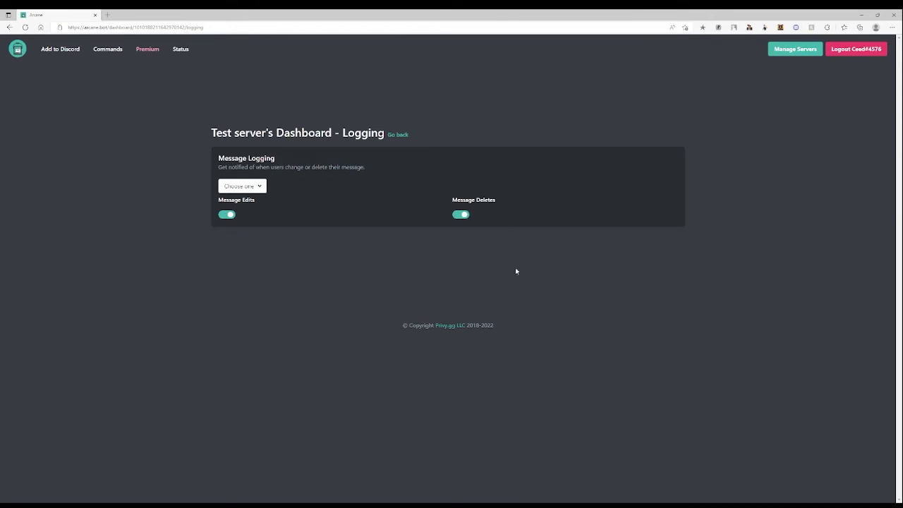
{"action": "left_click", "coordinate": [236, 185]}
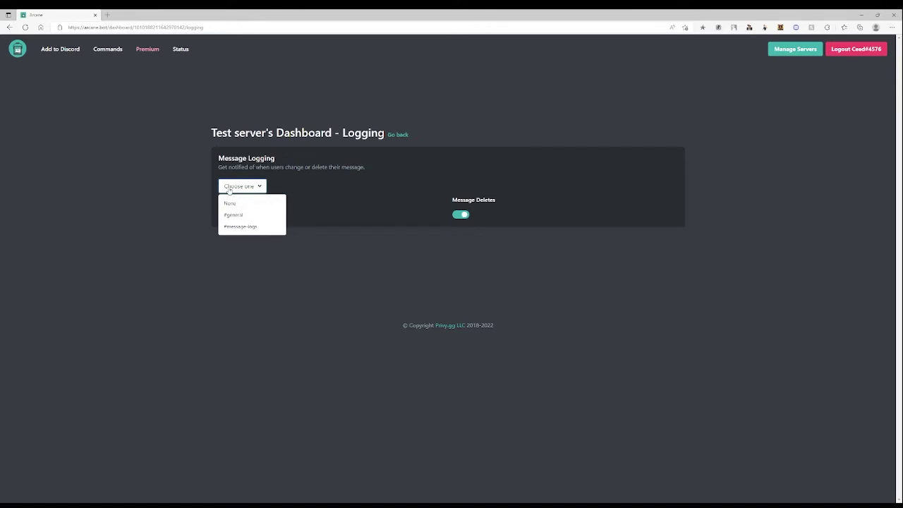
{"action": "left_click", "coordinate": [256, 226]}
{"action": "left_click", "coordinate": [396, 134]}
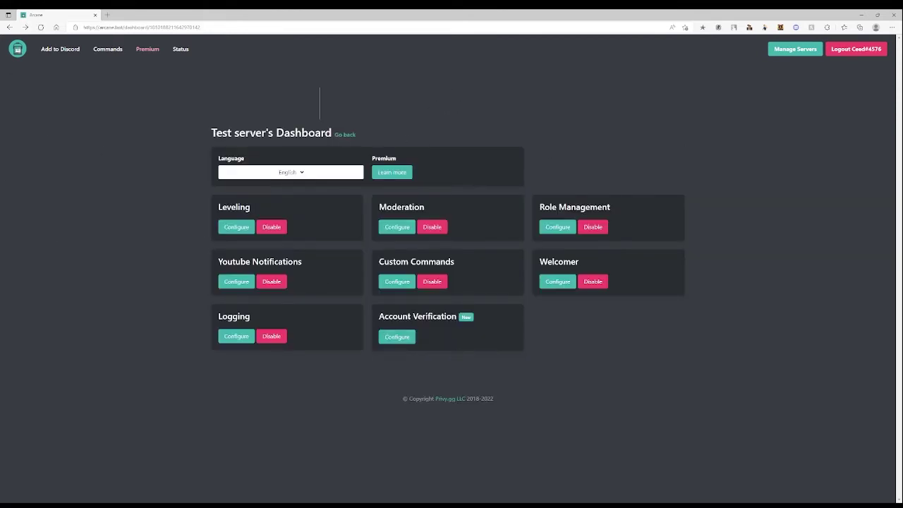
Step: Return to Discord, open #general and highlight the 1st message's text
{"action": "key", "text": "alt+Tab"}
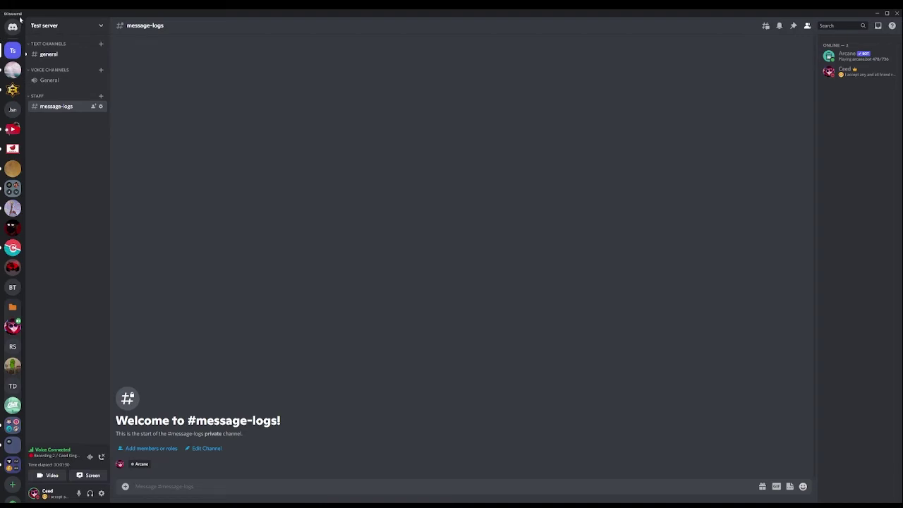
{"action": "left_click", "coordinate": [41, 59]}
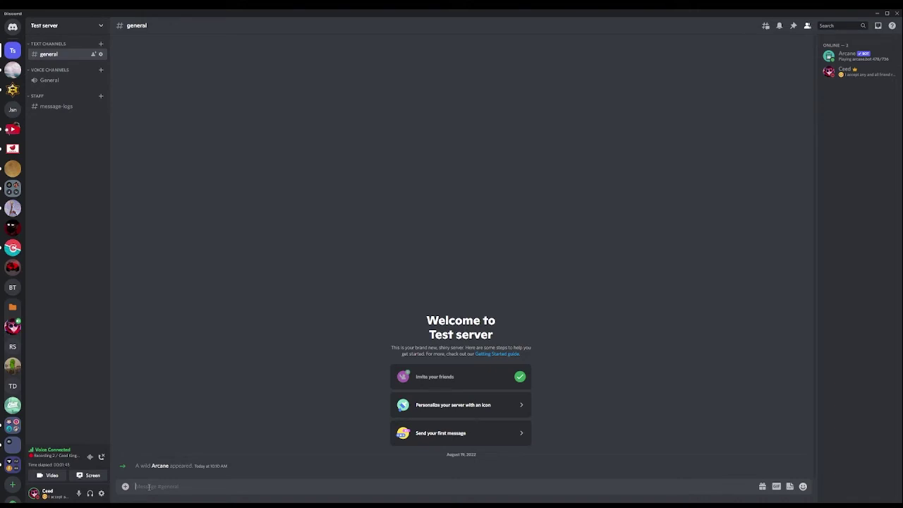
{"action": "left_click_drag", "start_coordinate": [189, 462], "coordinate": [136, 458]}
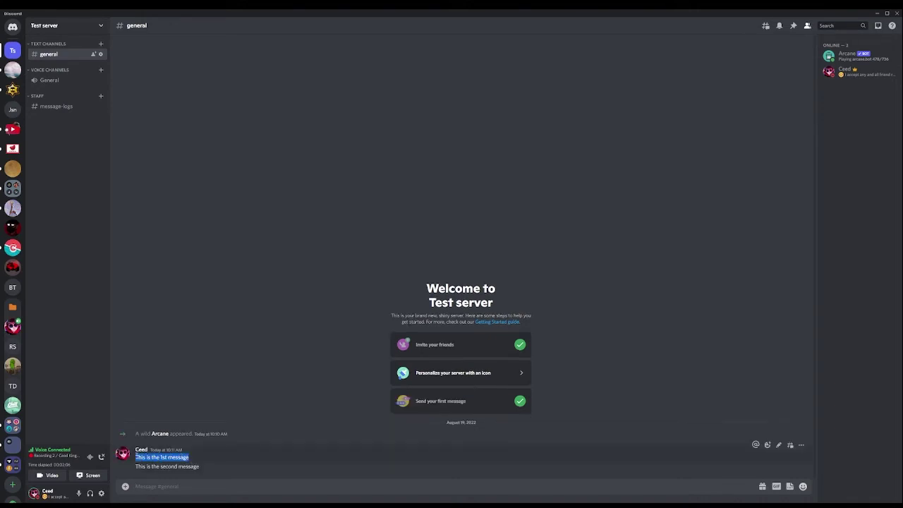
{"action": "left_click", "coordinate": [202, 468]}
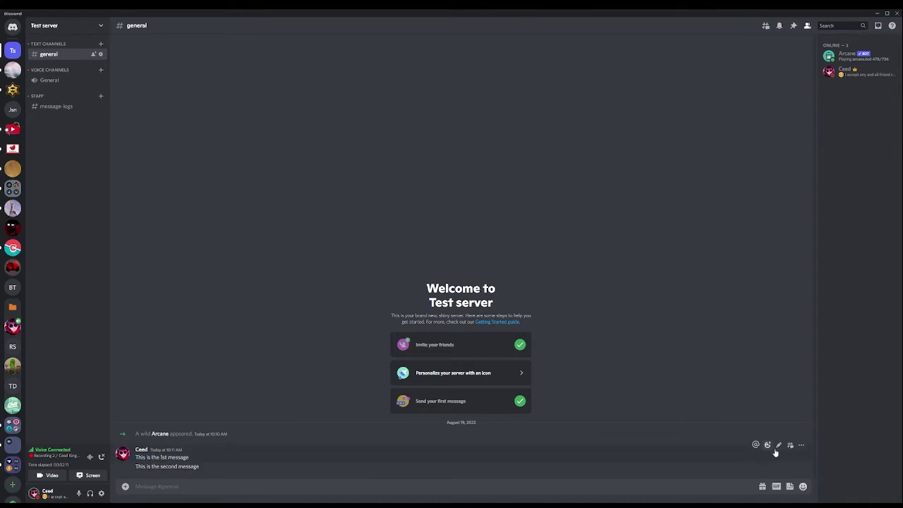
Step: Delete 'This is the 1st message' and start editing the second message
{"action": "left_click", "coordinate": [801, 446]}
{"action": "left_click", "coordinate": [749, 477]}
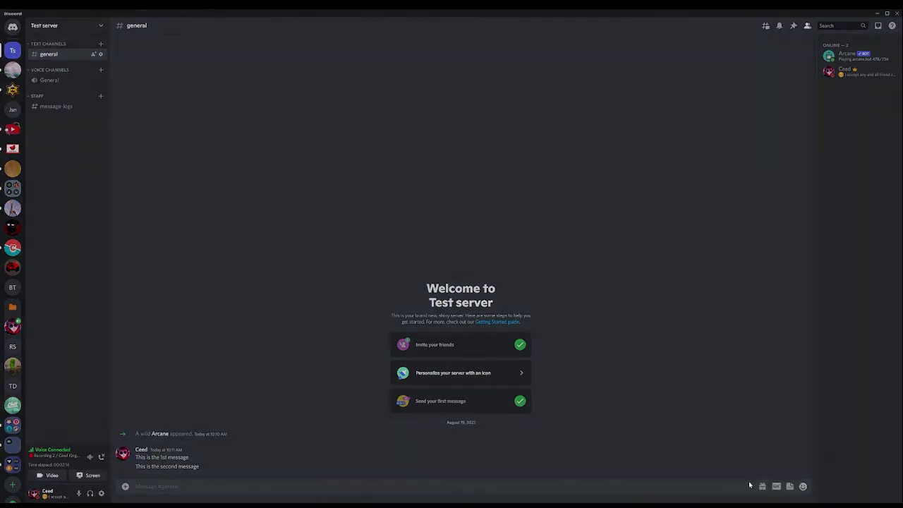
{"action": "left_click", "coordinate": [508, 290]}
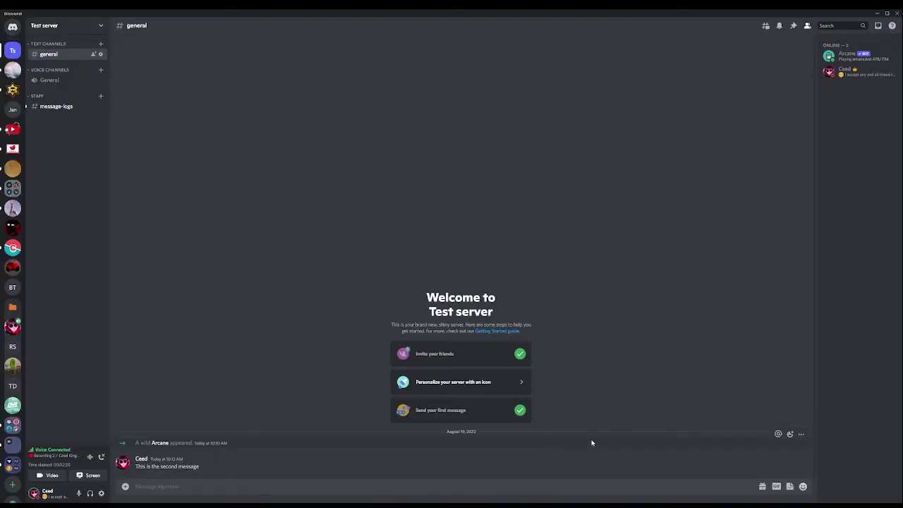
{"action": "left_click", "coordinate": [779, 456]}
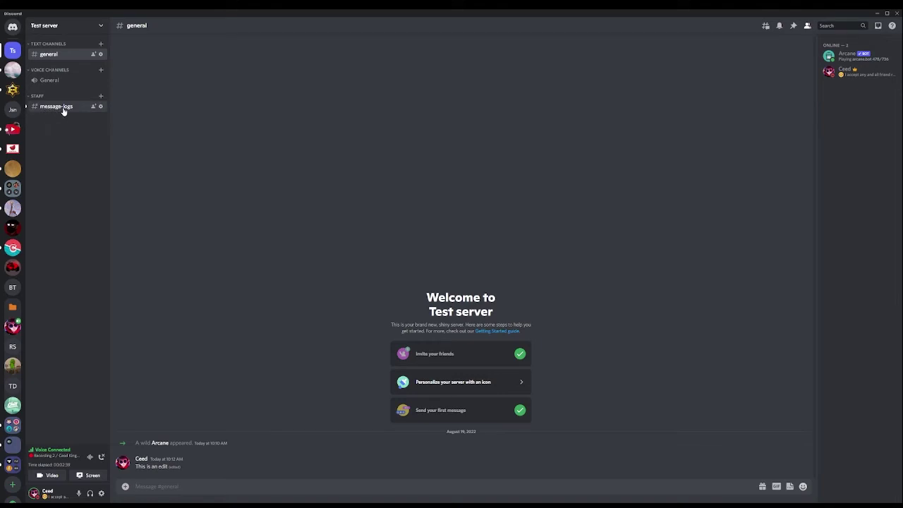
Step: In #message-logs, review Arcane's deleted-message entry and its time, then jump to the edited message
{"action": "left_click", "coordinate": [63, 108]}
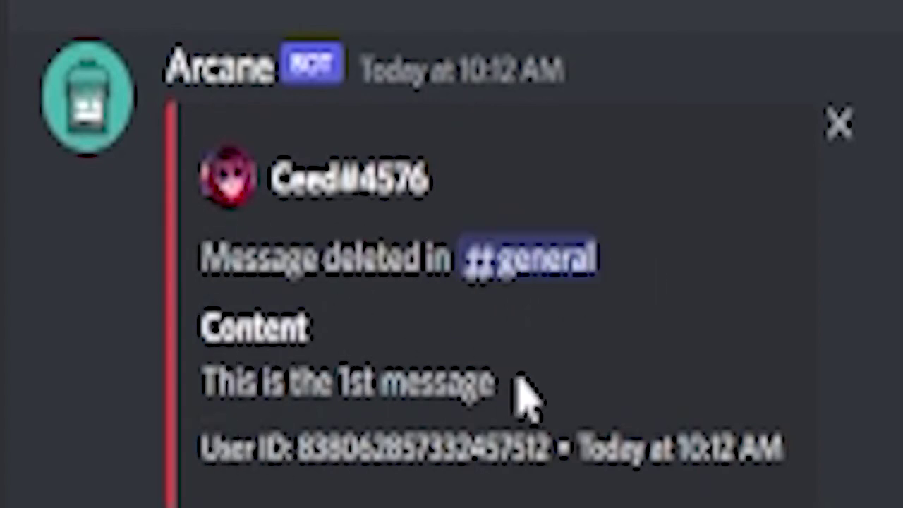
{"action": "left_click_drag", "start_coordinate": [197, 385], "coordinate": [518, 374]}
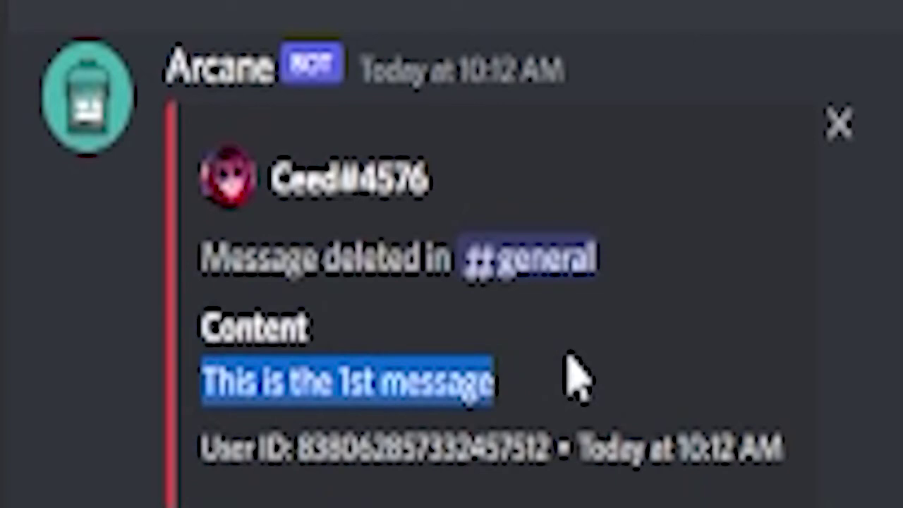
{"action": "left_click", "coordinate": [209, 428]}
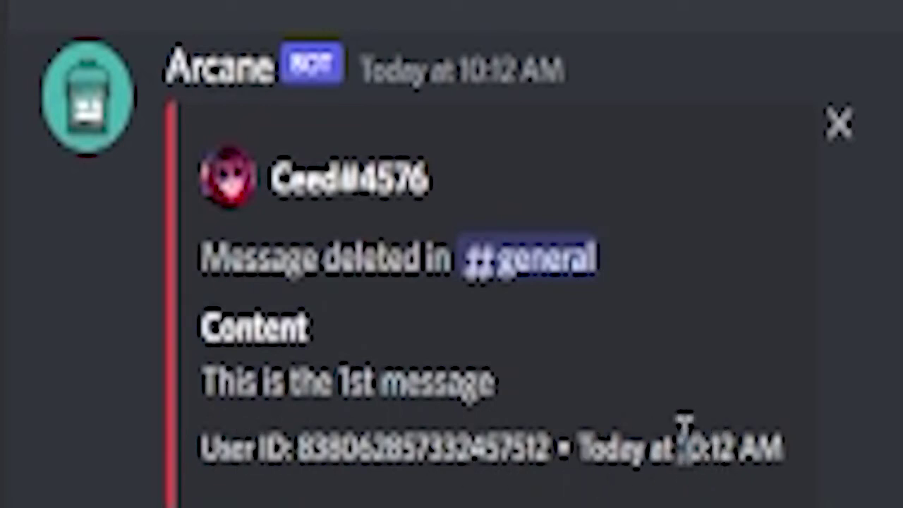
{"action": "left_click_drag", "start_coordinate": [679, 430], "coordinate": [834, 451]}
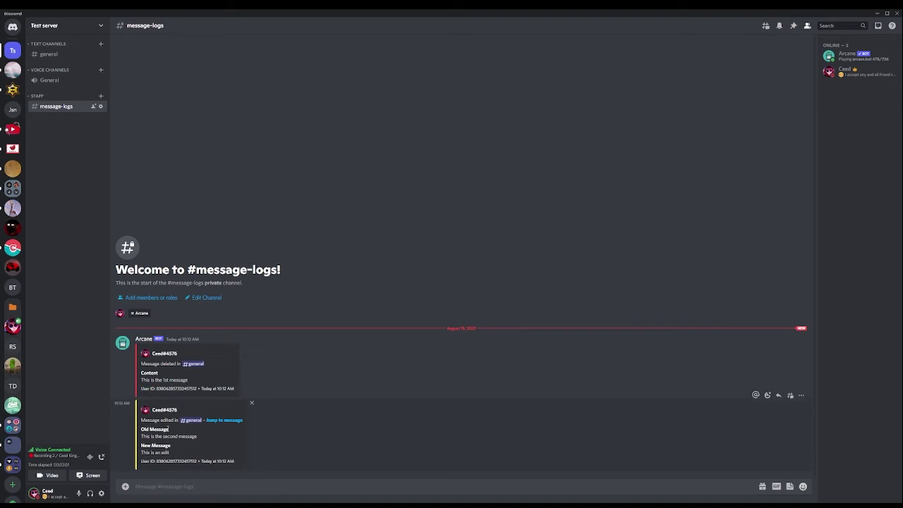
{"action": "left_click", "coordinate": [224, 422]}
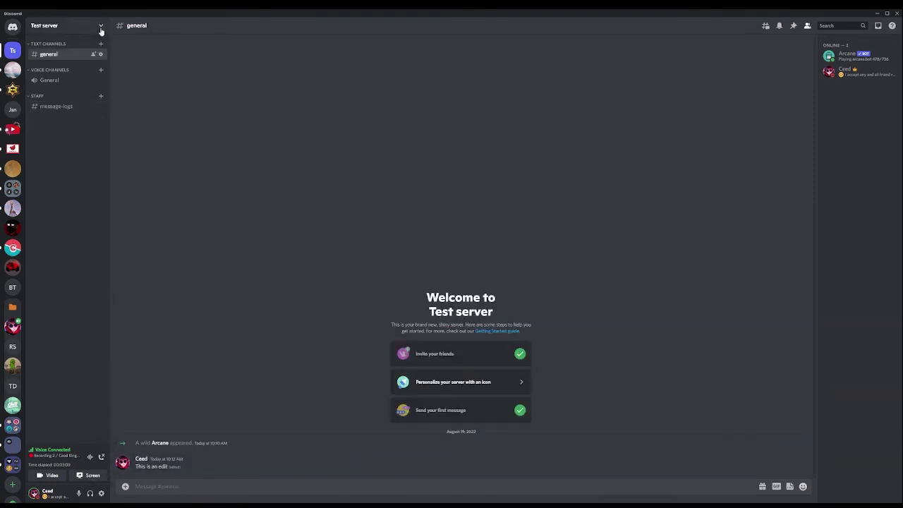
Step: Back in #message-logs, inspect the edit entry's old text, new text, user ID and time
{"action": "left_click", "coordinate": [59, 107]}
{"action": "left_click_drag", "start_coordinate": [166, 185], "coordinate": [560, 191]}
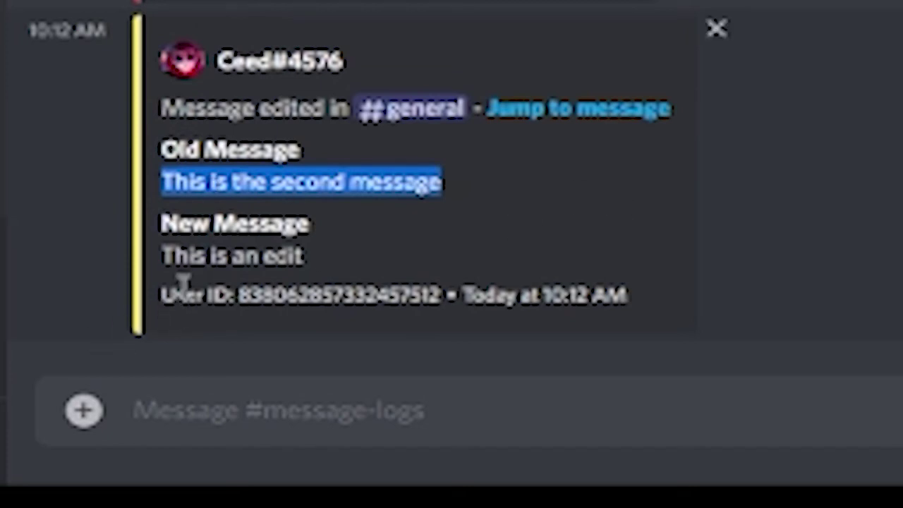
{"action": "left_click", "coordinate": [176, 252]}
{"action": "left_click_drag", "start_coordinate": [311, 224], "coordinate": [247, 241]}
{"action": "triple_click", "coordinate": [317, 256]}
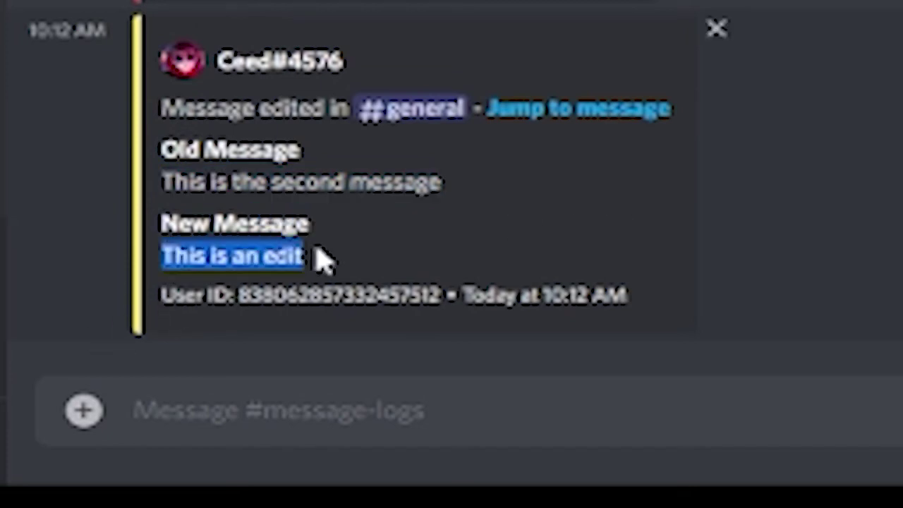
{"action": "left_click_drag", "start_coordinate": [212, 295], "coordinate": [487, 294]}
{"action": "left_click_drag", "start_coordinate": [546, 292], "coordinate": [807, 296]}
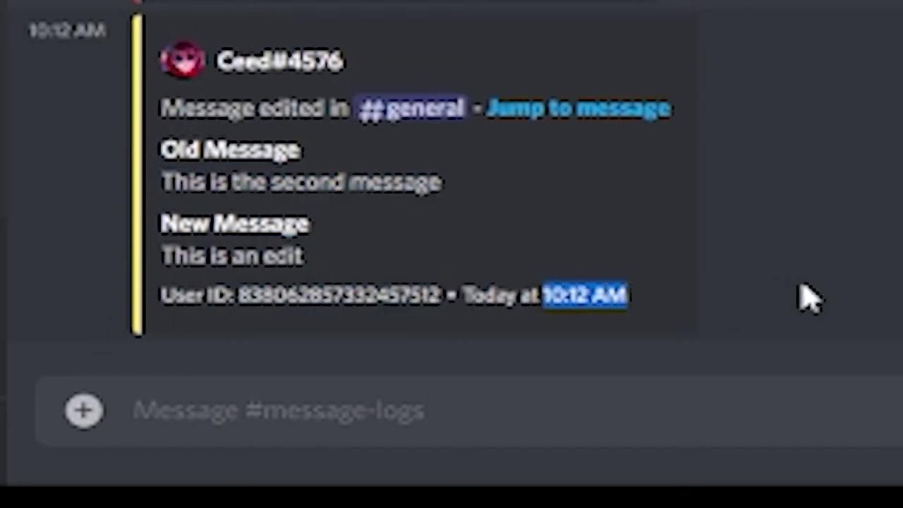